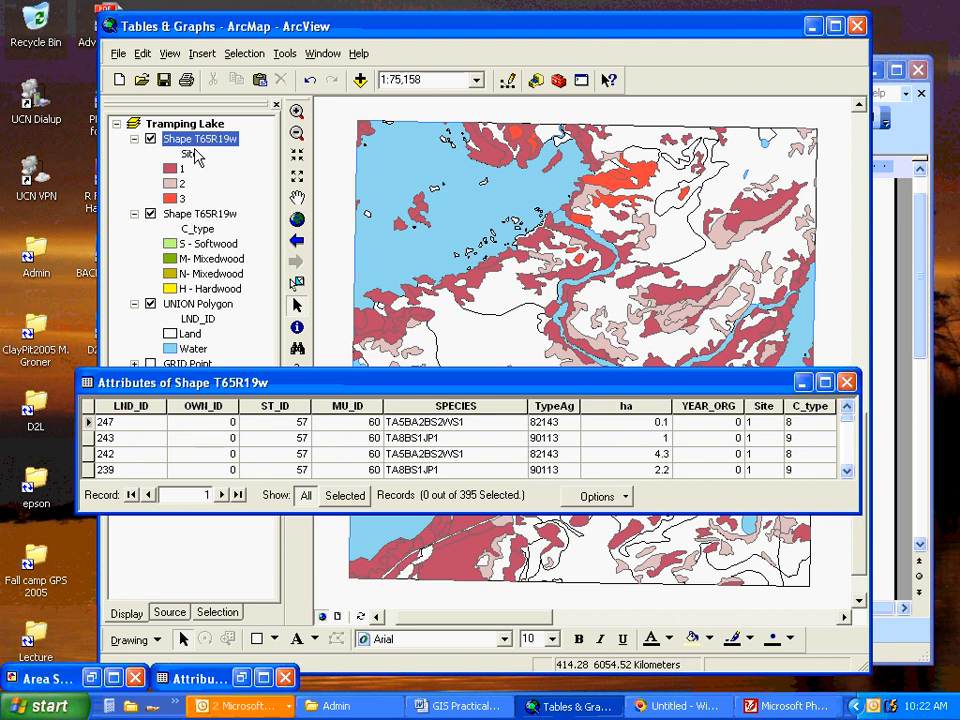
- Minimize the attribute table, and briefly hide and reshow the Site layer to compare it with the C_type layer beneath
left_click_drag(343, 390, 325, 369)
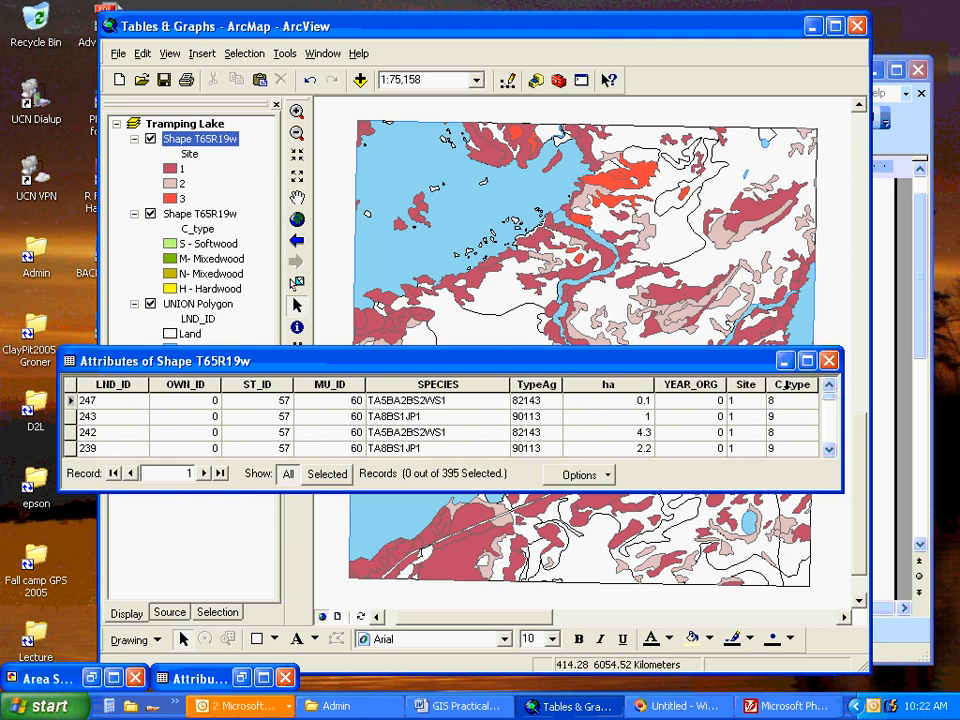
left_click(785, 362)
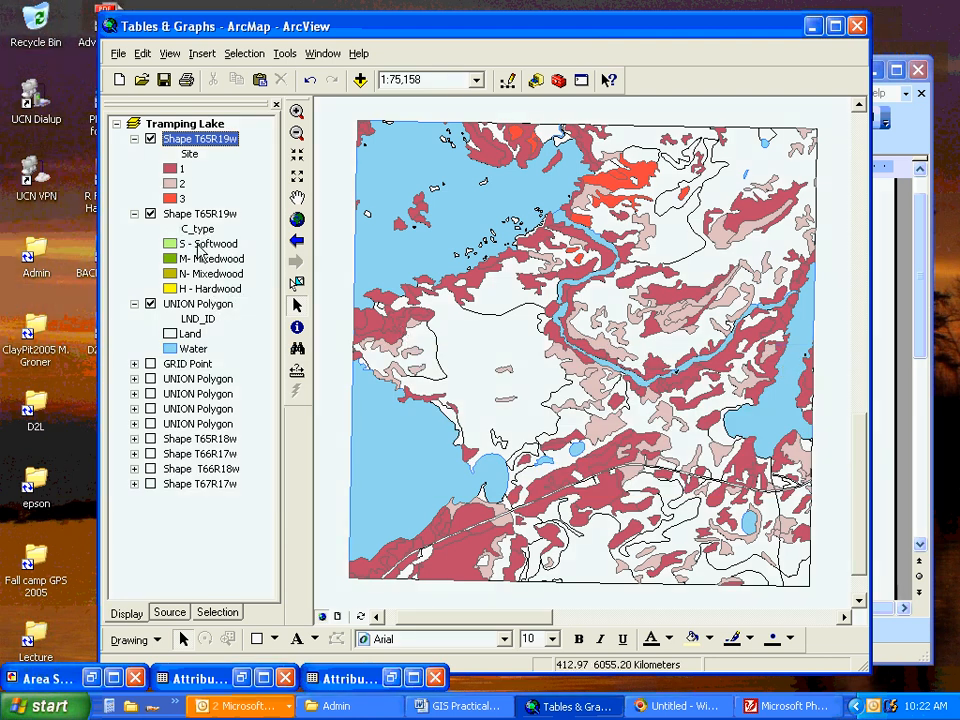
left_click(150, 139)
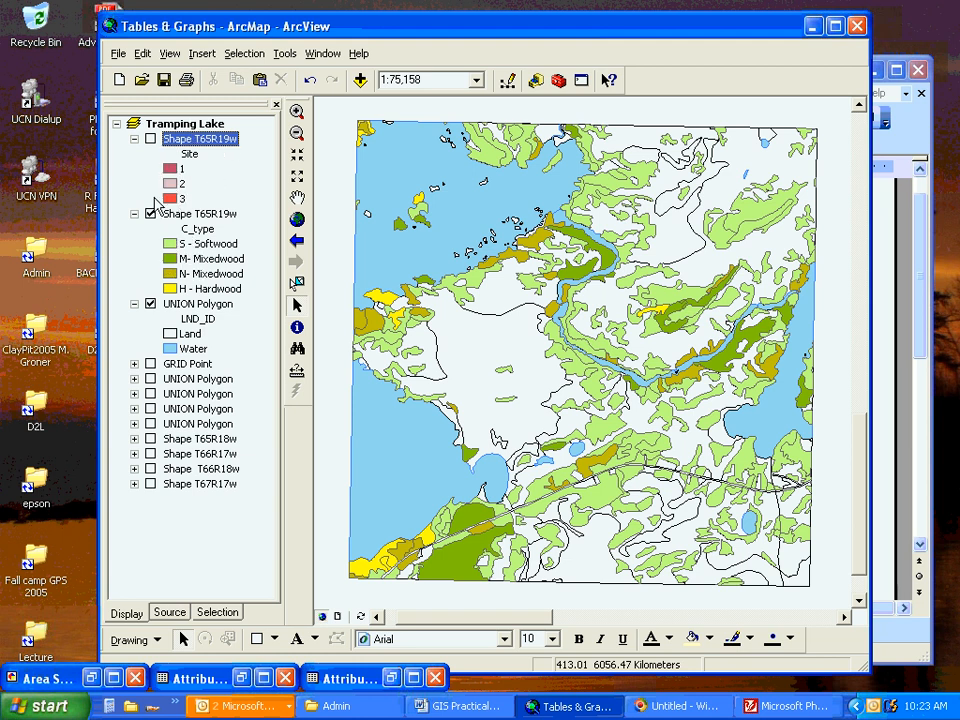
left_click(151, 140)
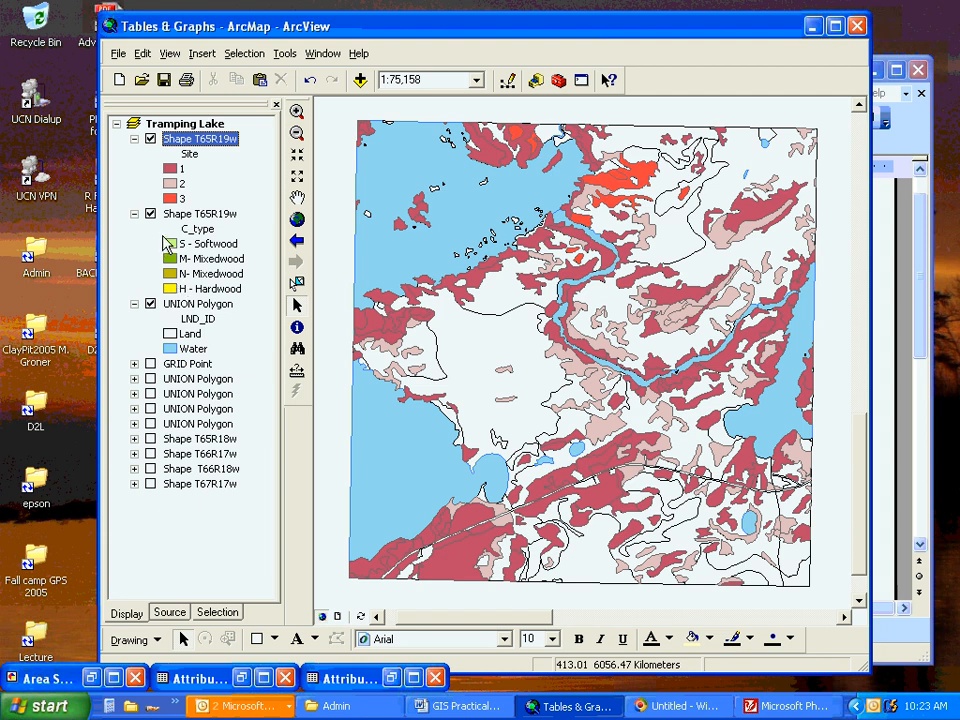
- Change the symbol of Site class 1 to the 10% Simple hatch fill
double_click(172, 172)
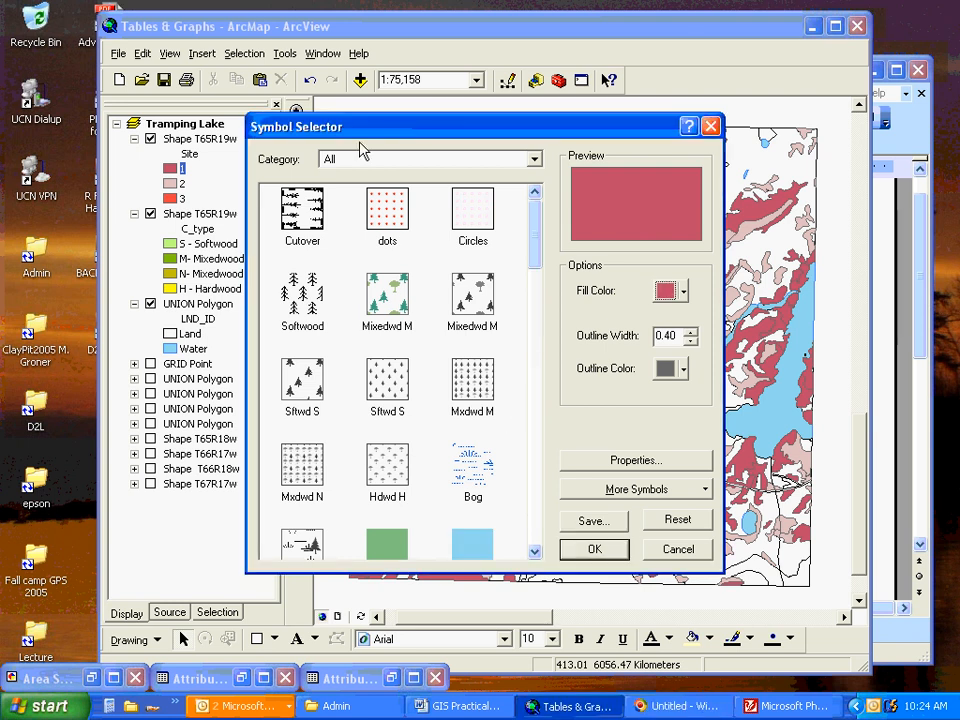
left_click_drag(536, 214, 542, 537)
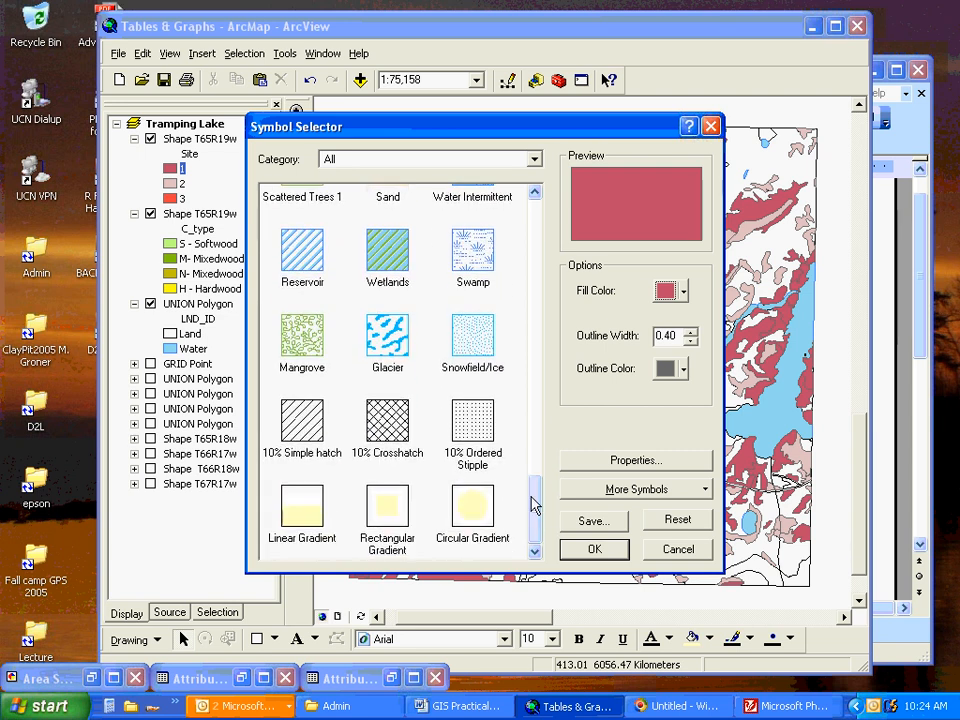
left_click(298, 428)
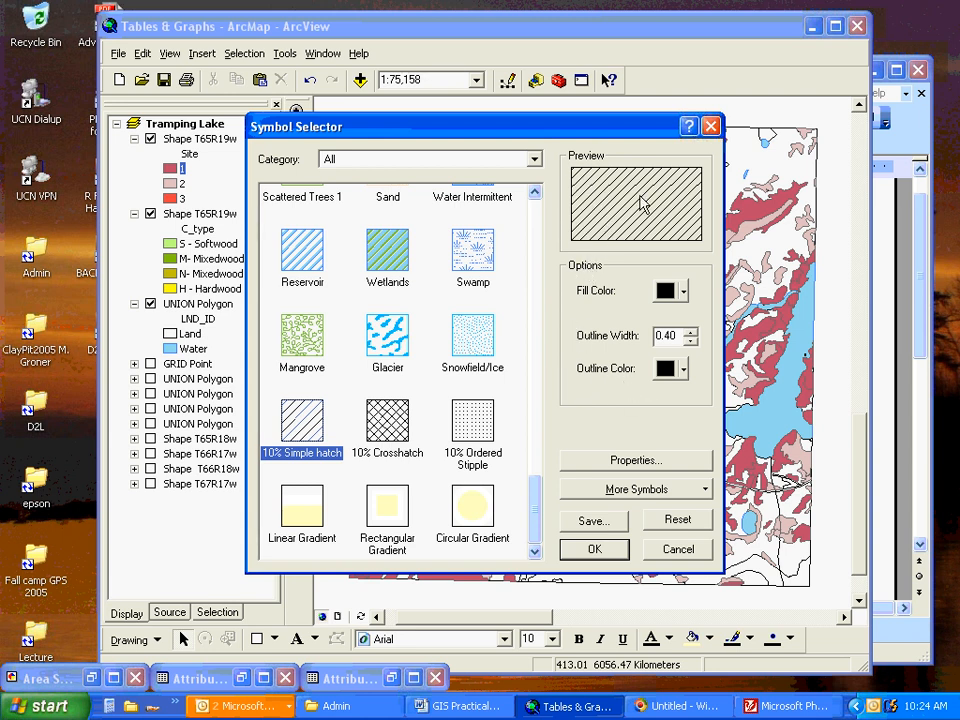
left_click(598, 554)
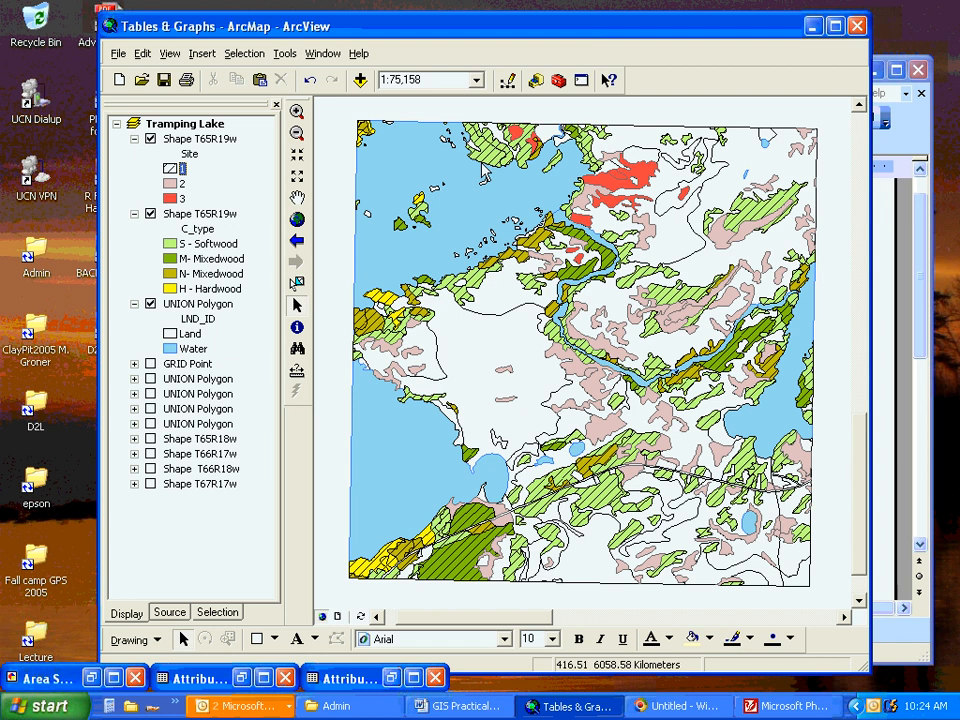
- Choose the 10% Simple hatch fill for Site class 2 and set its line angle to 60 in the symbol properties
double_click(170, 184)
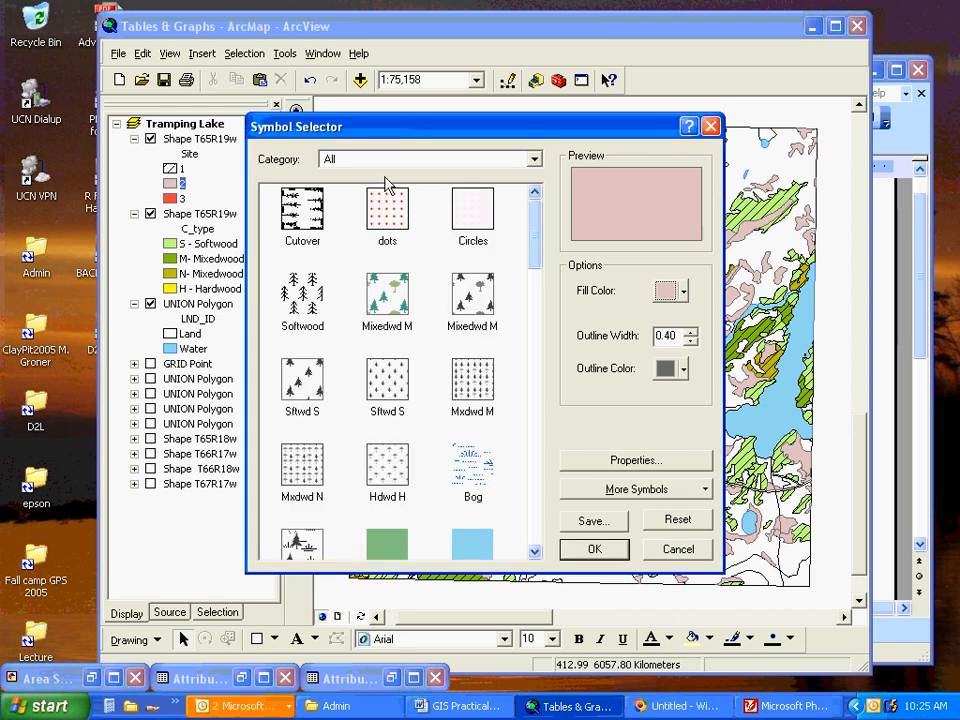
left_click_drag(533, 252, 536, 525)
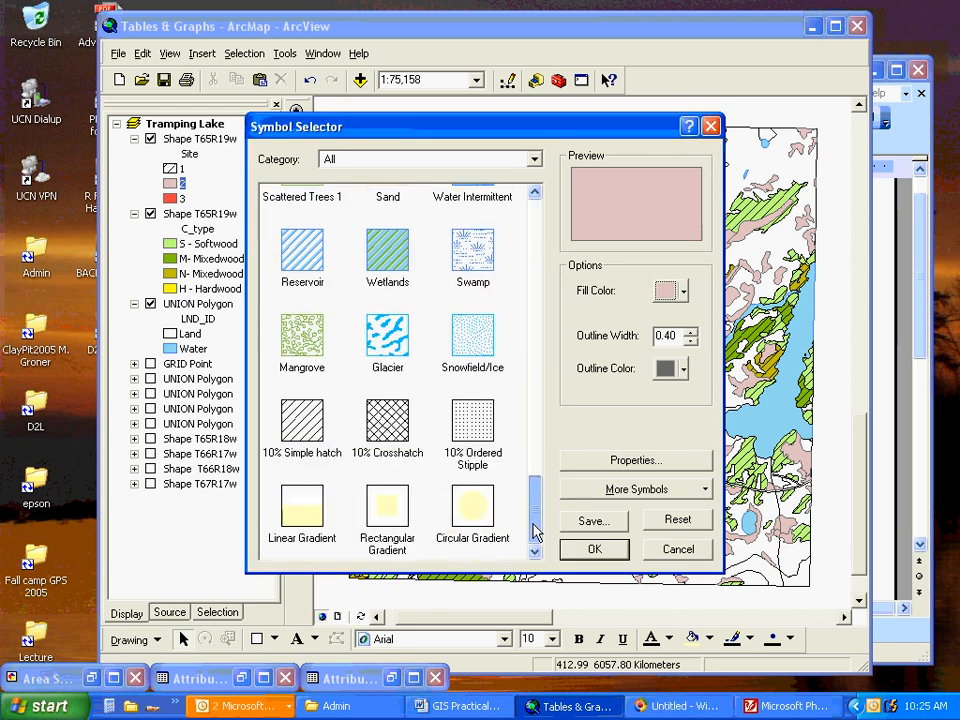
left_click(312, 432)
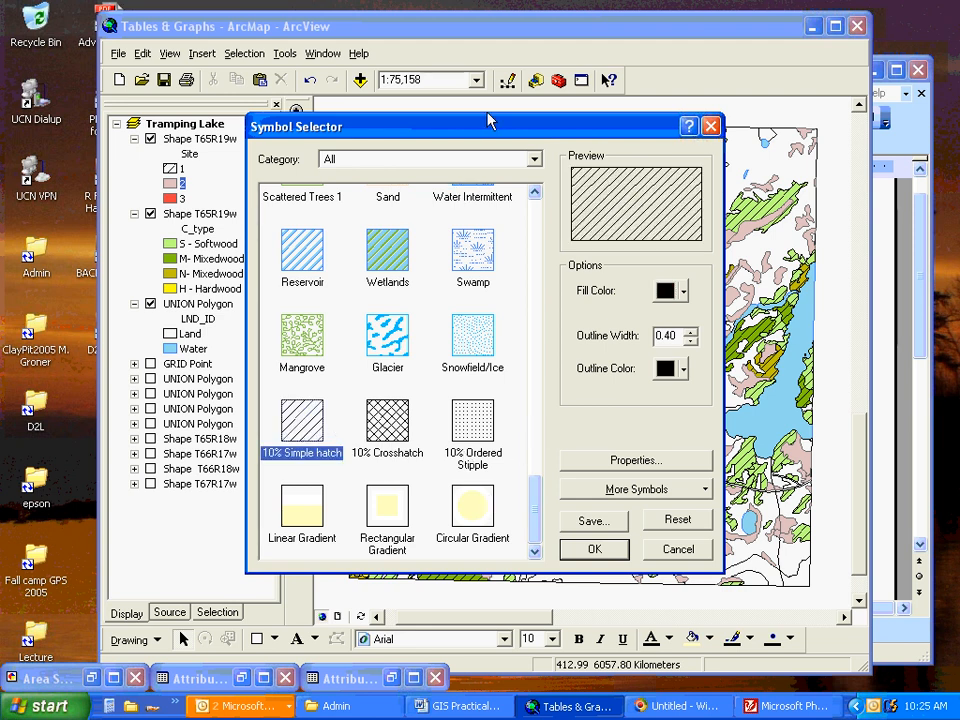
left_click_drag(488, 124, 515, 65)
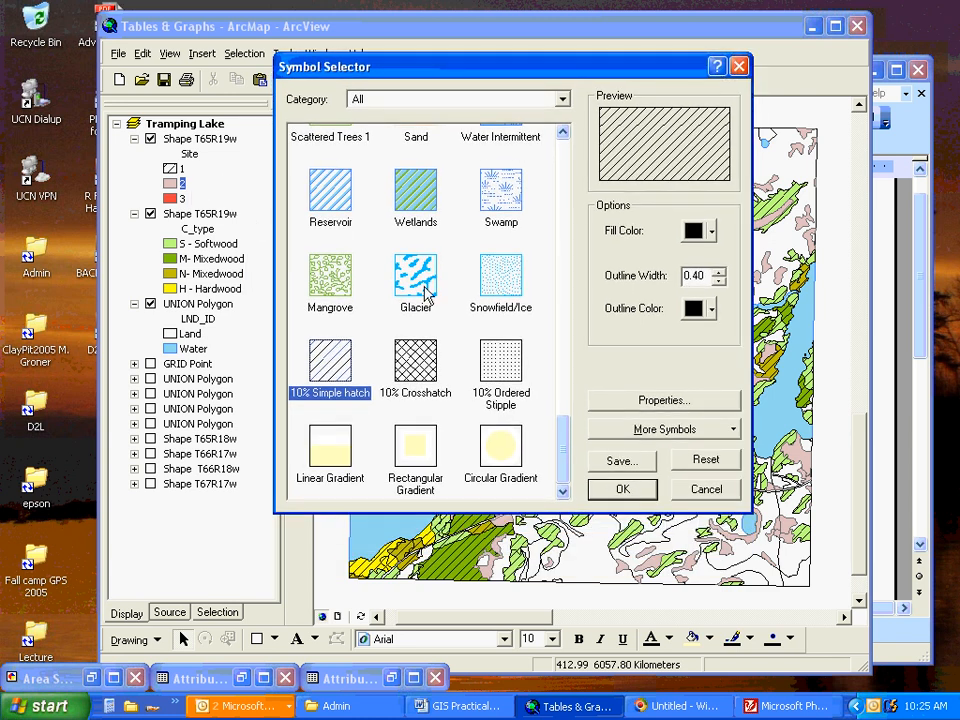
left_click(659, 408)
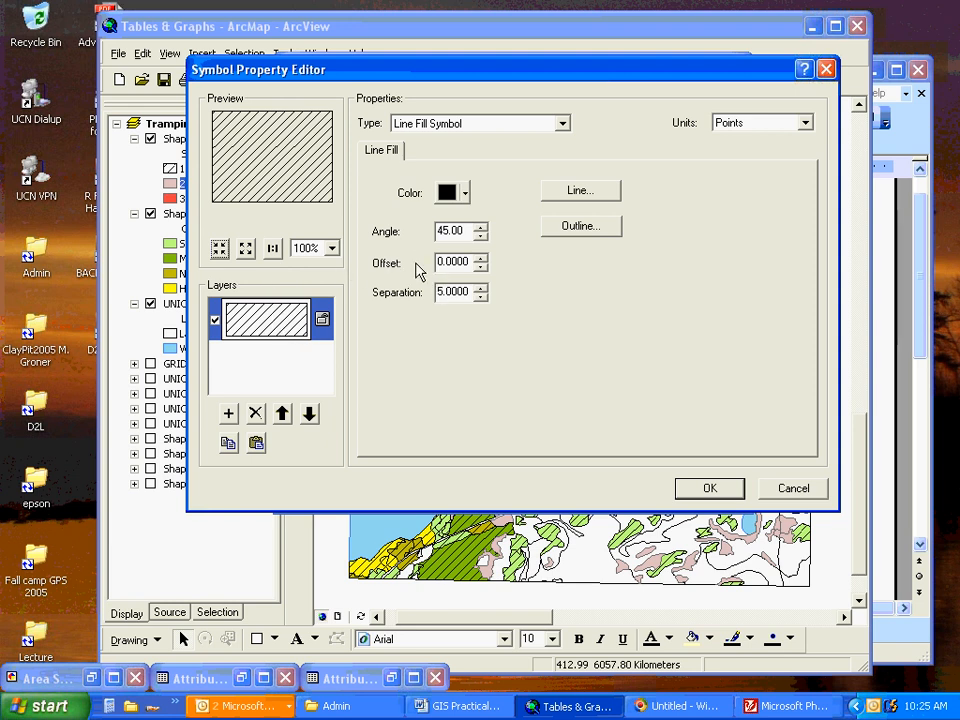
left_click(480, 227)
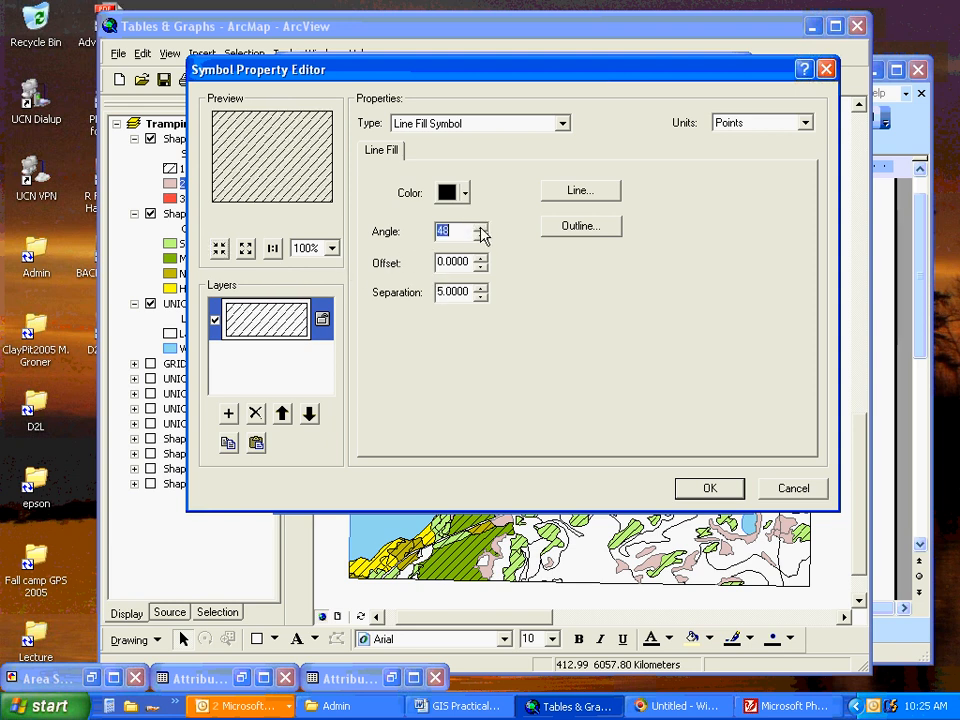
left_click(480, 227)
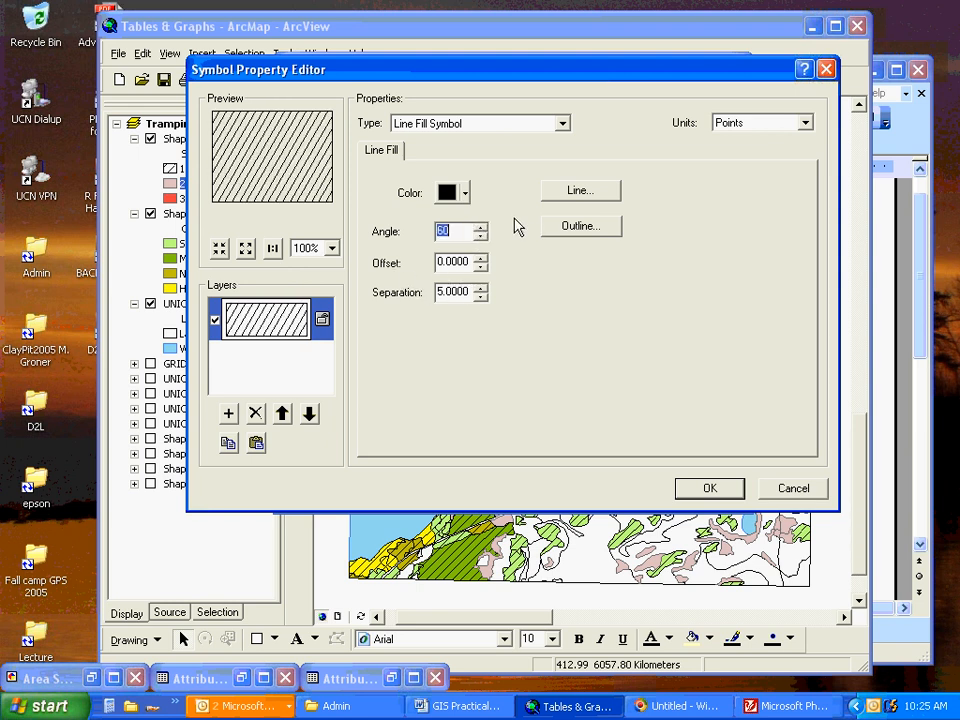
- Set the width of the Site class 2 hatch lines to 4
left_click(566, 195)
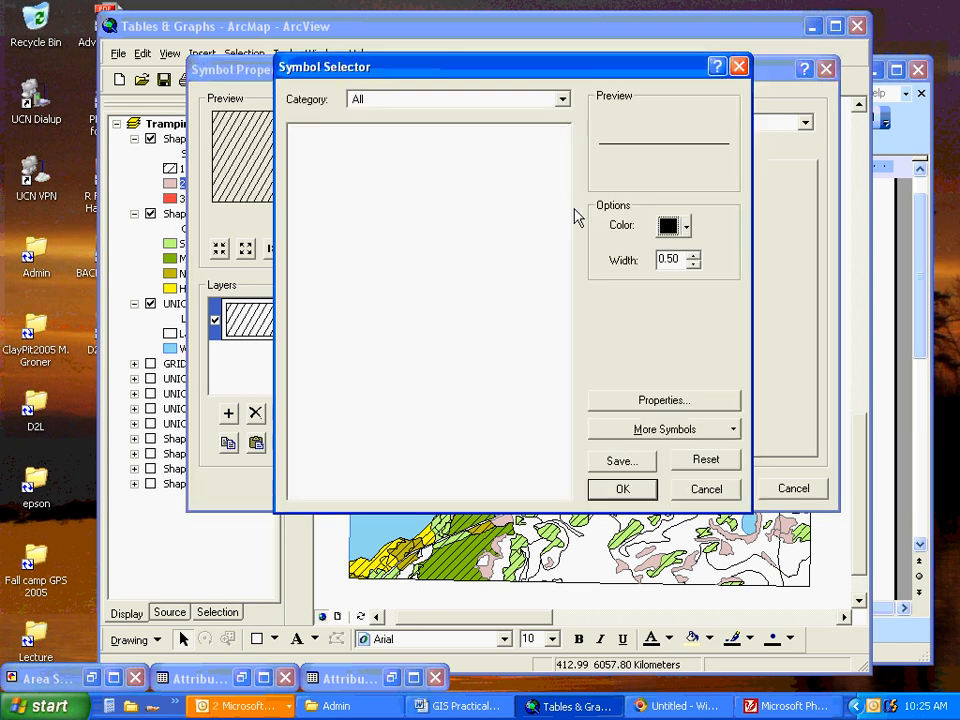
left_click(693, 257)
left_click(693, 257)
left_click(693, 257)
left_click(693, 257)
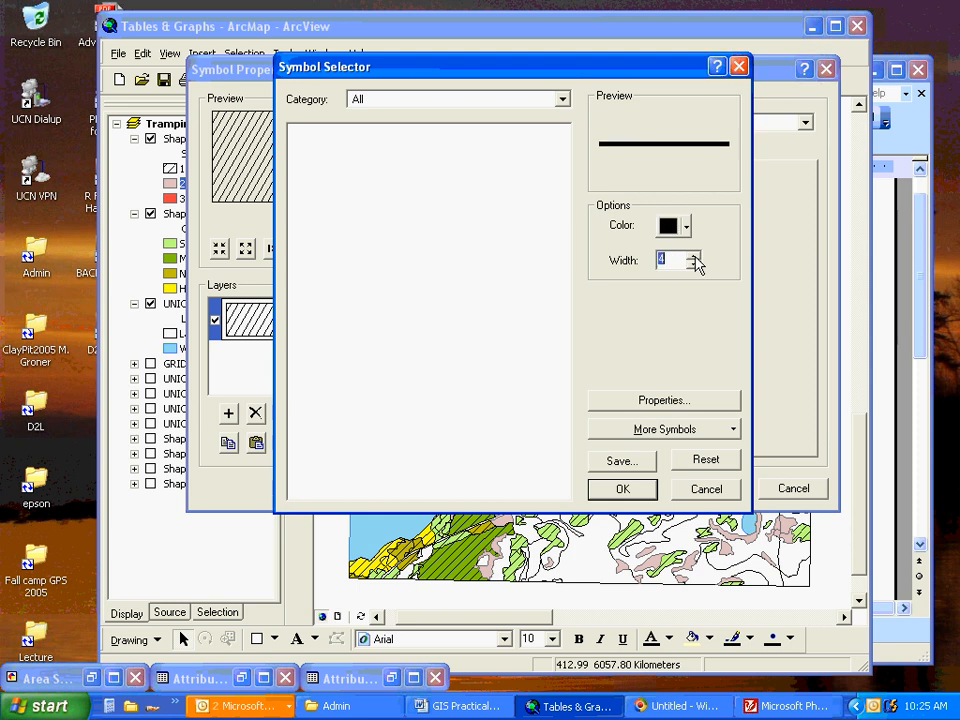
left_click(624, 489)
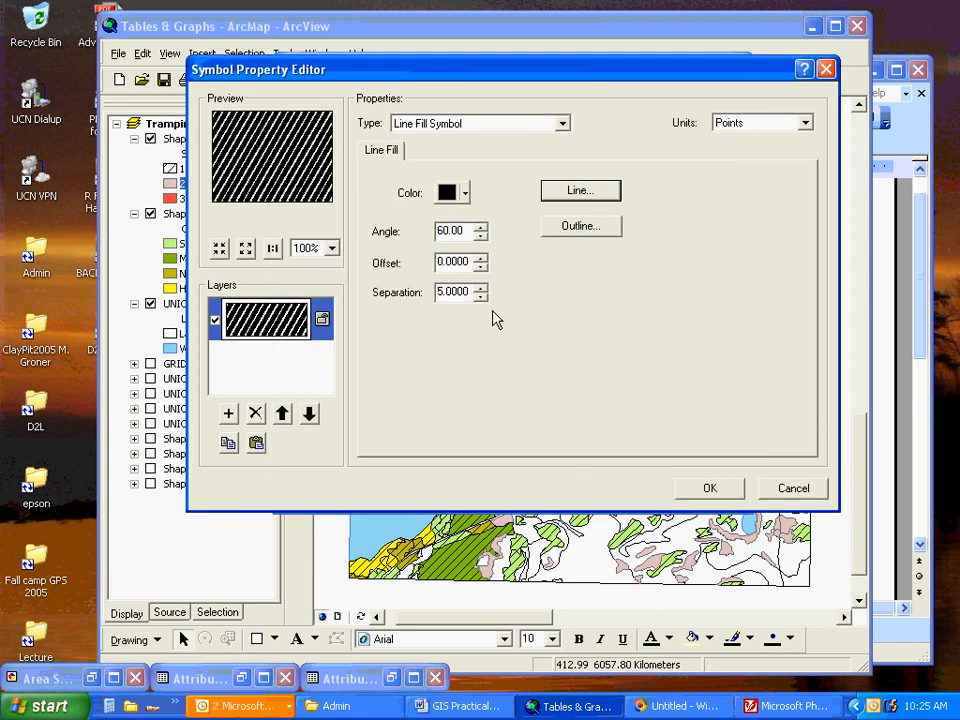
- Set the hatch line offset to 2 points and the separation to 7 points
left_click(483, 258)
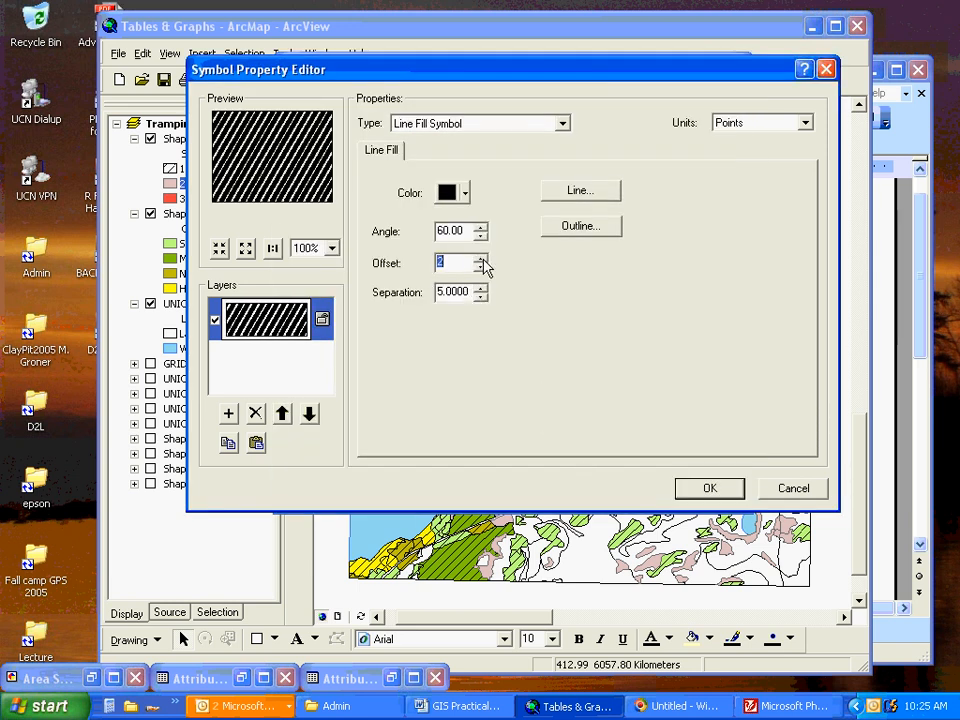
left_click(481, 258)
left_click(481, 268)
left_click(481, 288)
left_click(481, 288)
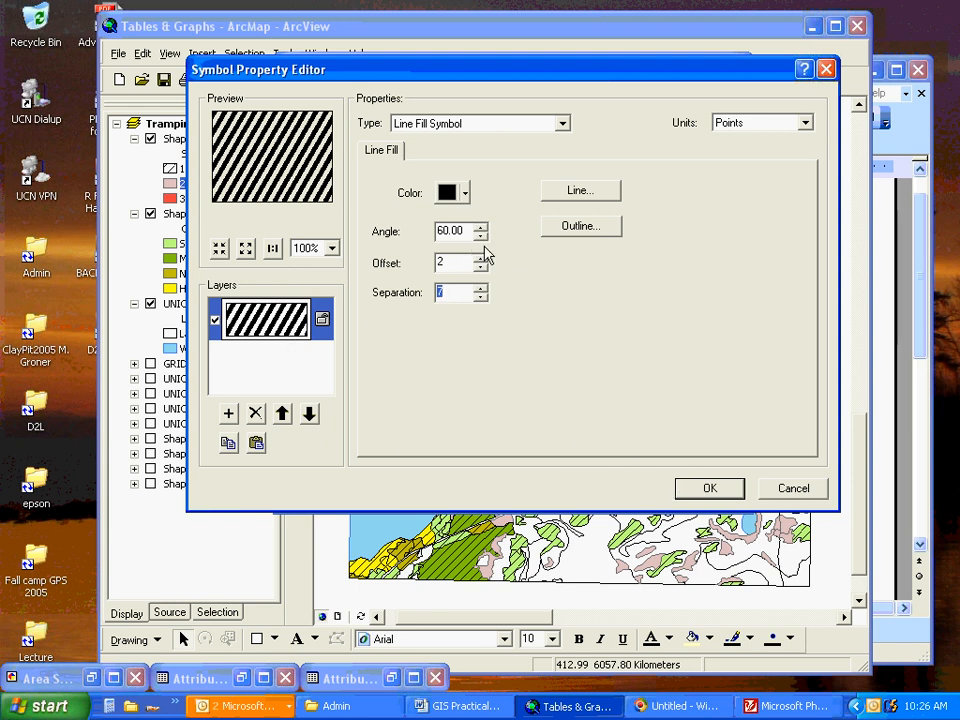
- Set the hatch line angle to 135 and apply the customized symbol to Site class 2
left_click_drag(481, 227, 482, 228)
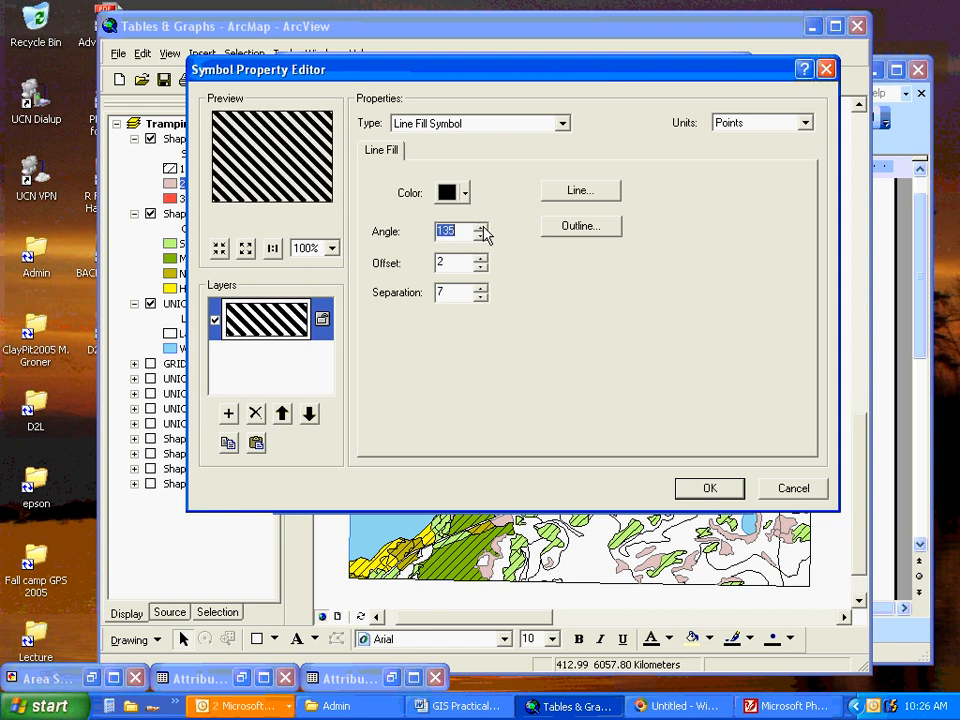
left_click(481, 227)
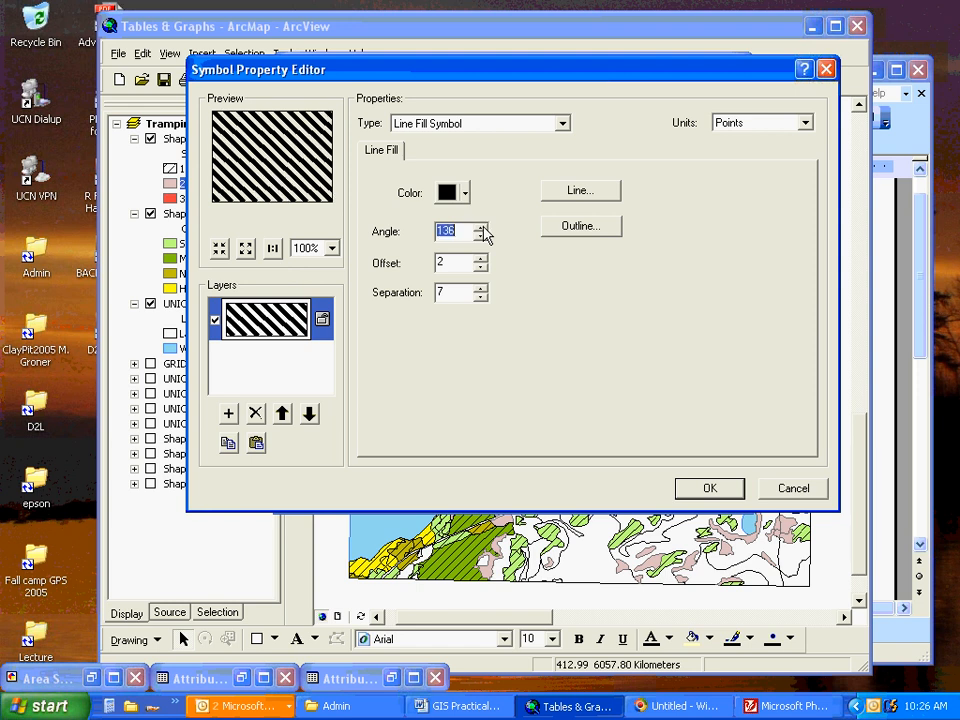
left_click(481, 235)
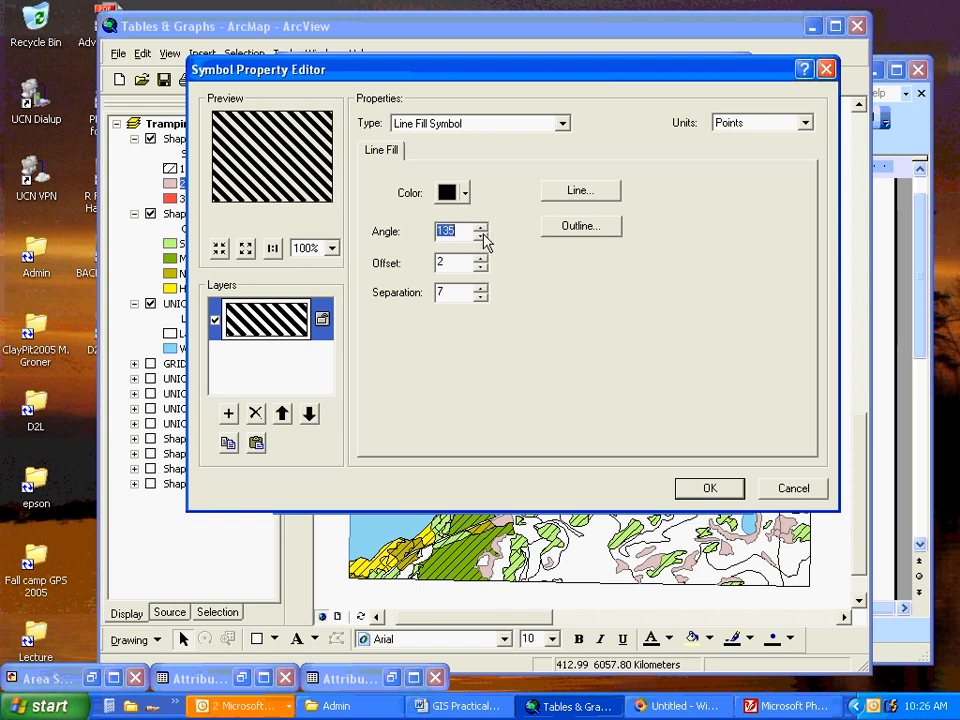
left_click(697, 489)
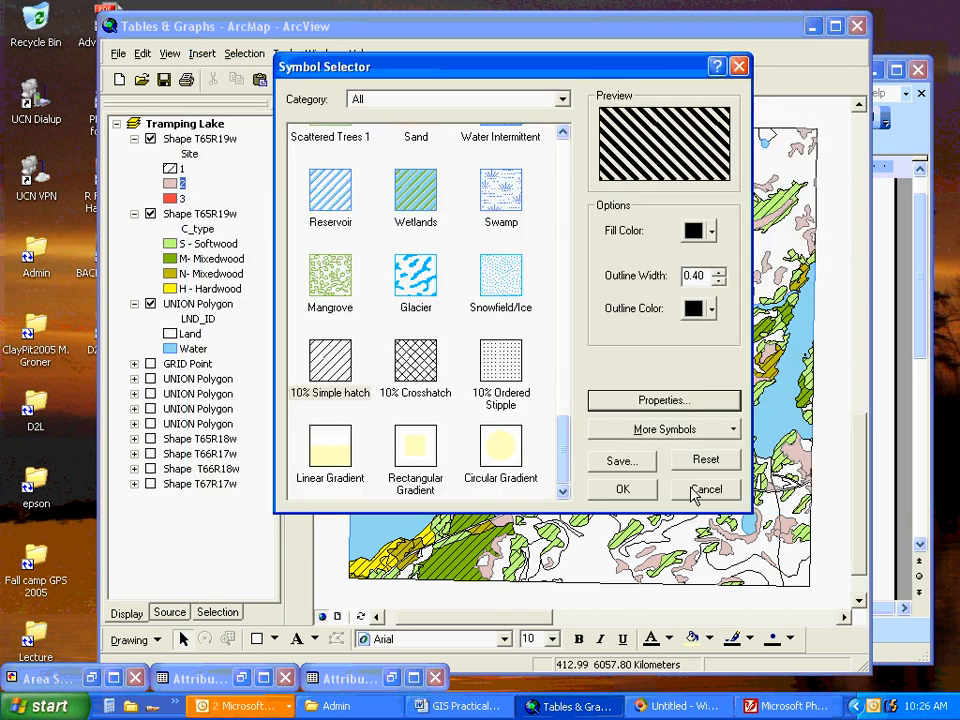
left_click(622, 489)
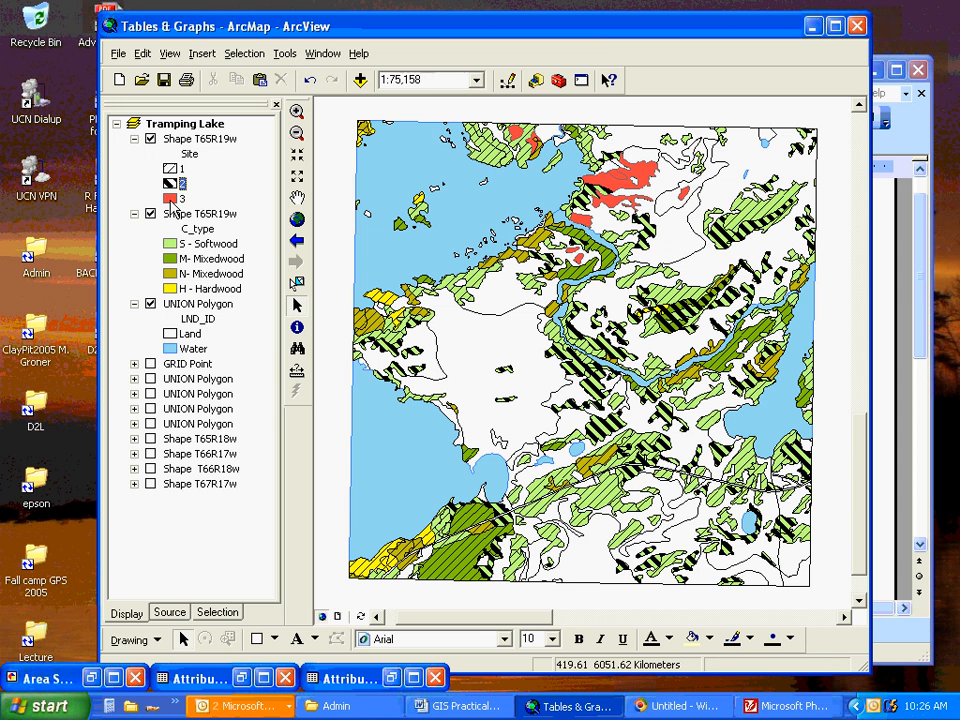
- Choose the 10% Ordered Stipple fill as the symbol for Site class 3
double_click(170, 200)
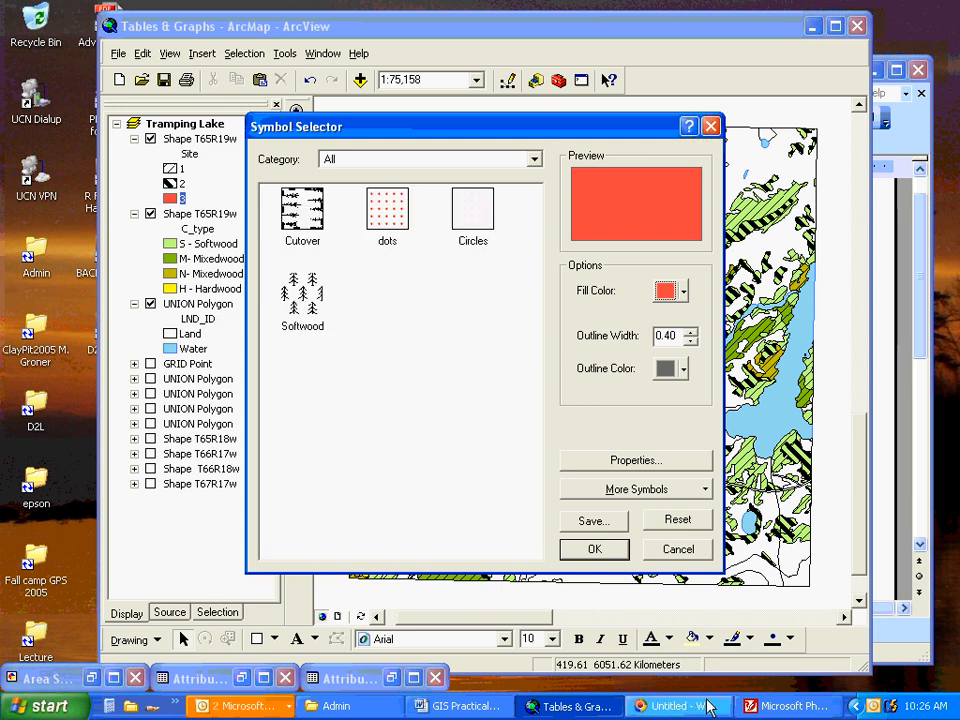
left_click_drag(535, 249, 542, 551)
left_click(474, 432)
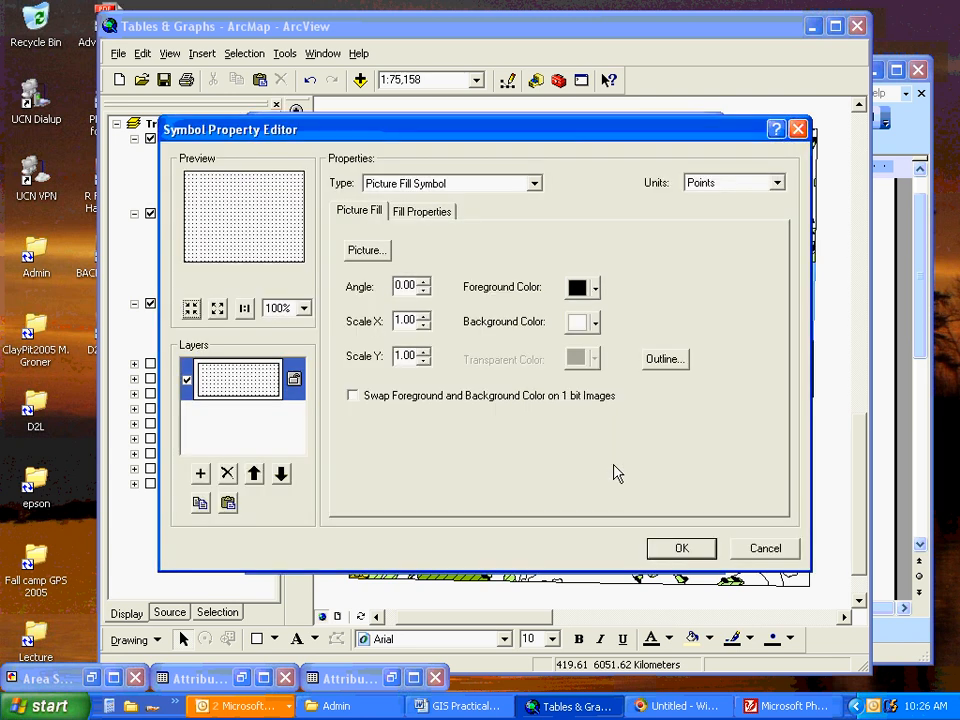
- Set the stipple's background color to No Color and apply the symbol to Site class 3
left_click(615, 466)
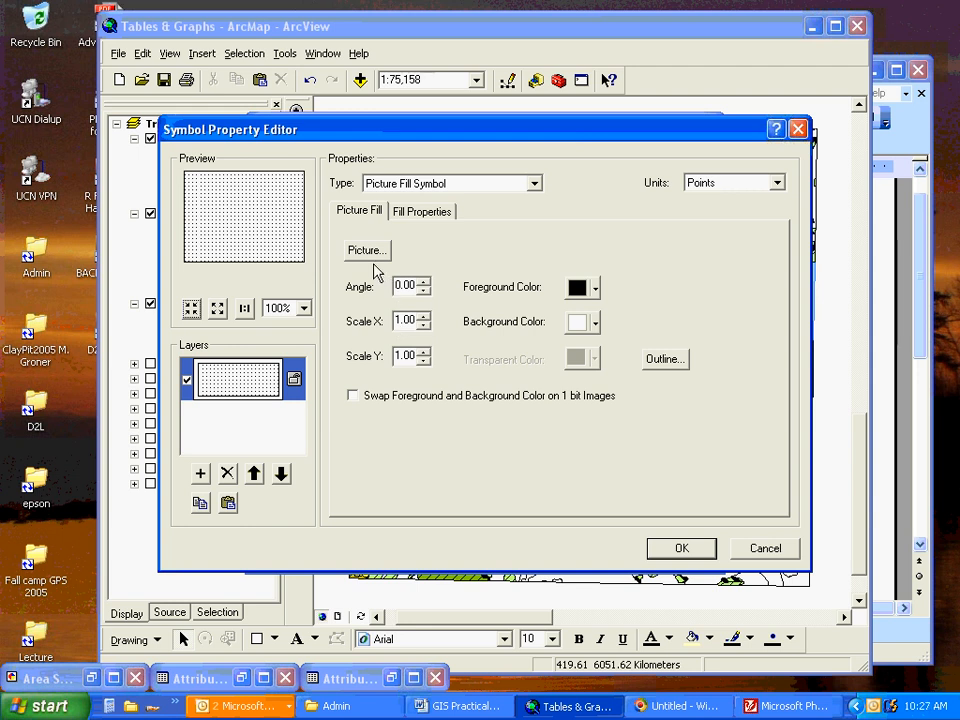
left_click(410, 218)
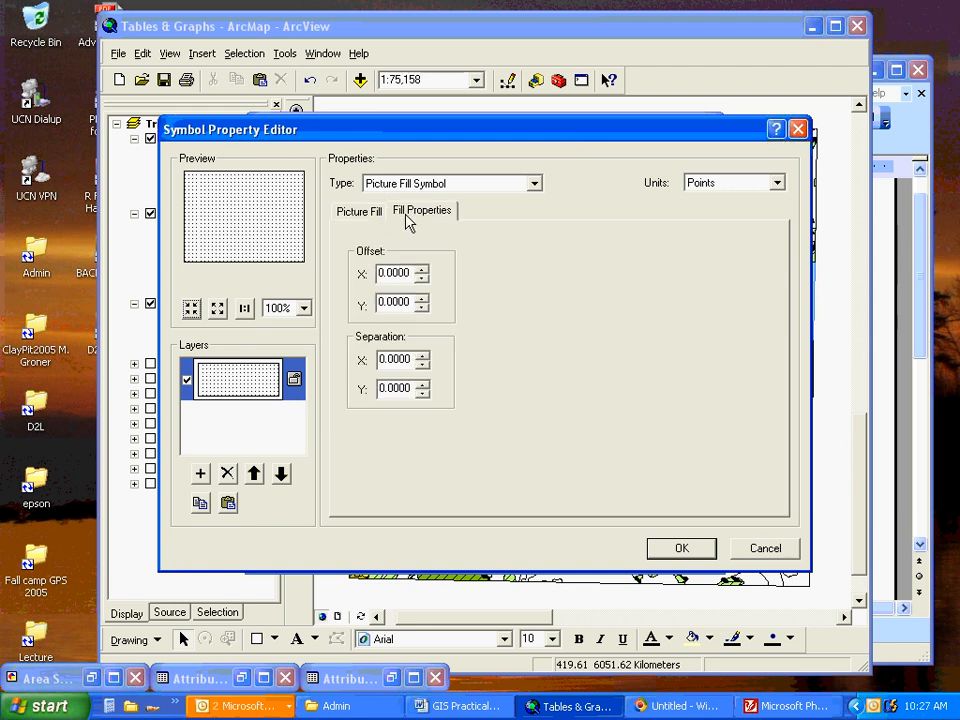
left_click(361, 216)
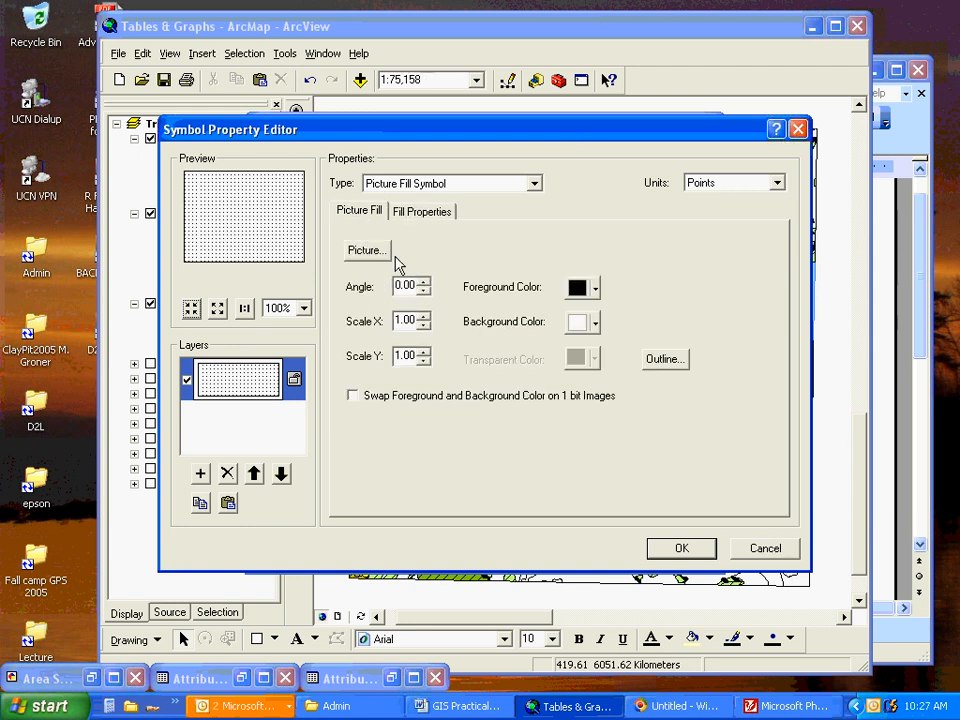
left_click(596, 323)
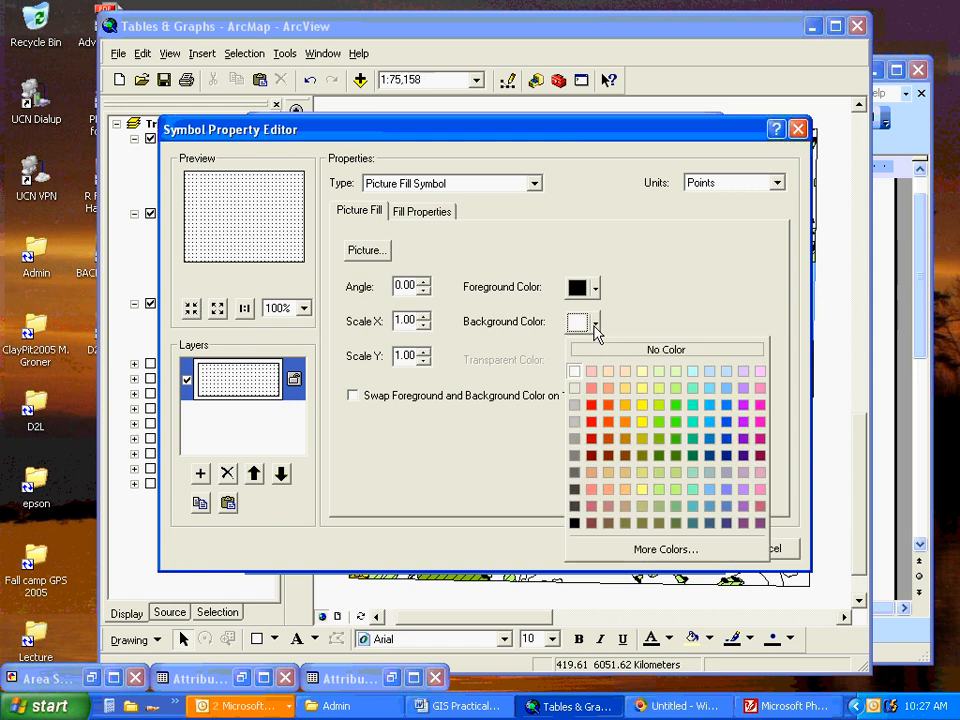
left_click(651, 350)
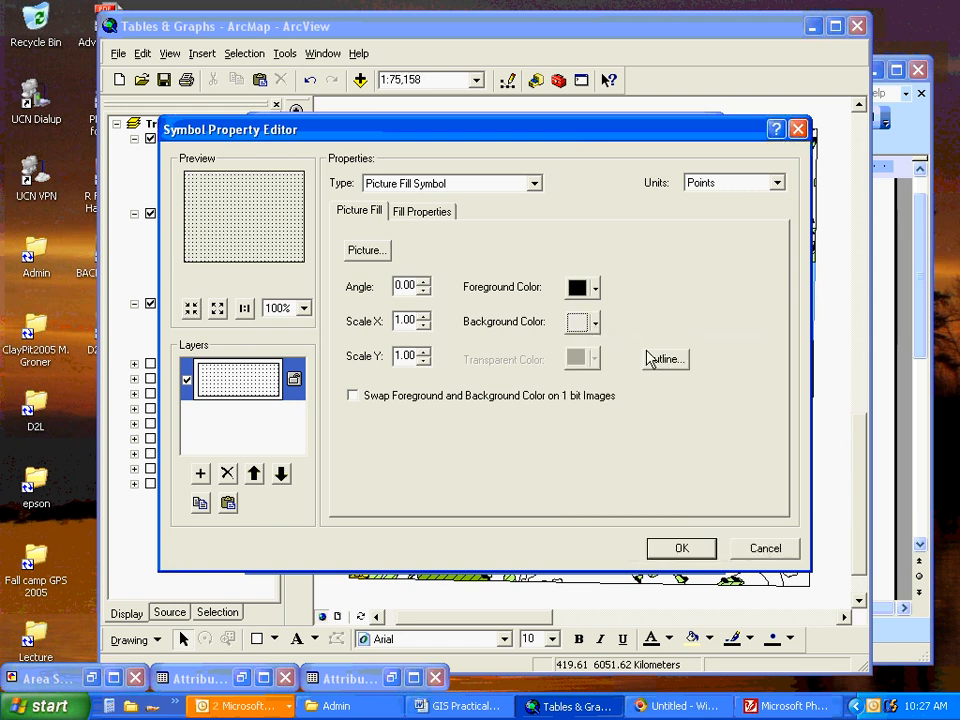
left_click(683, 549)
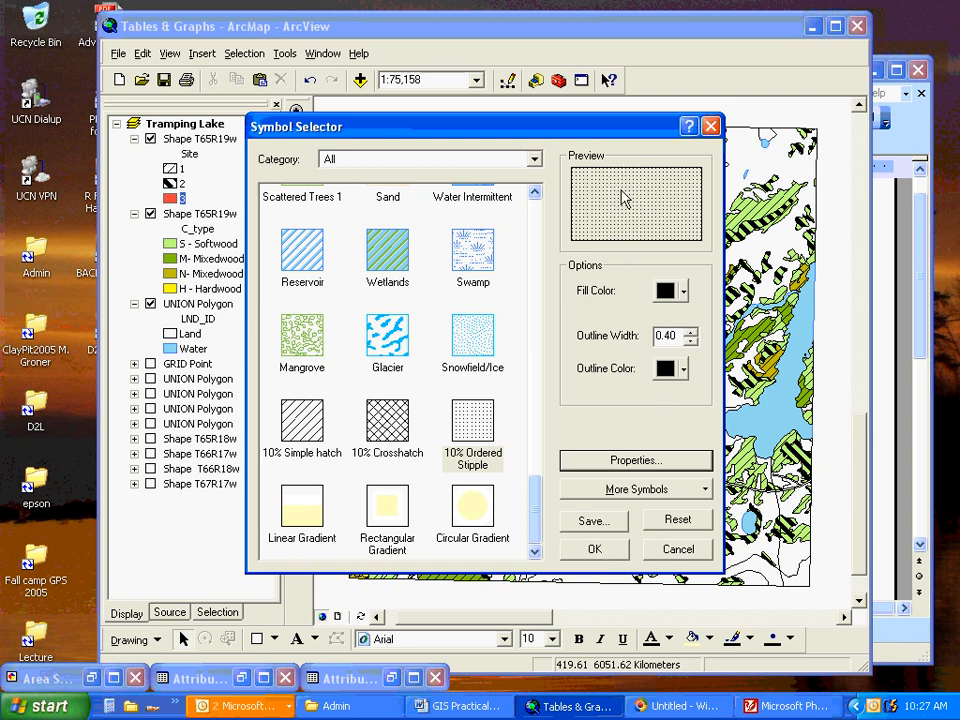
left_click(594, 550)
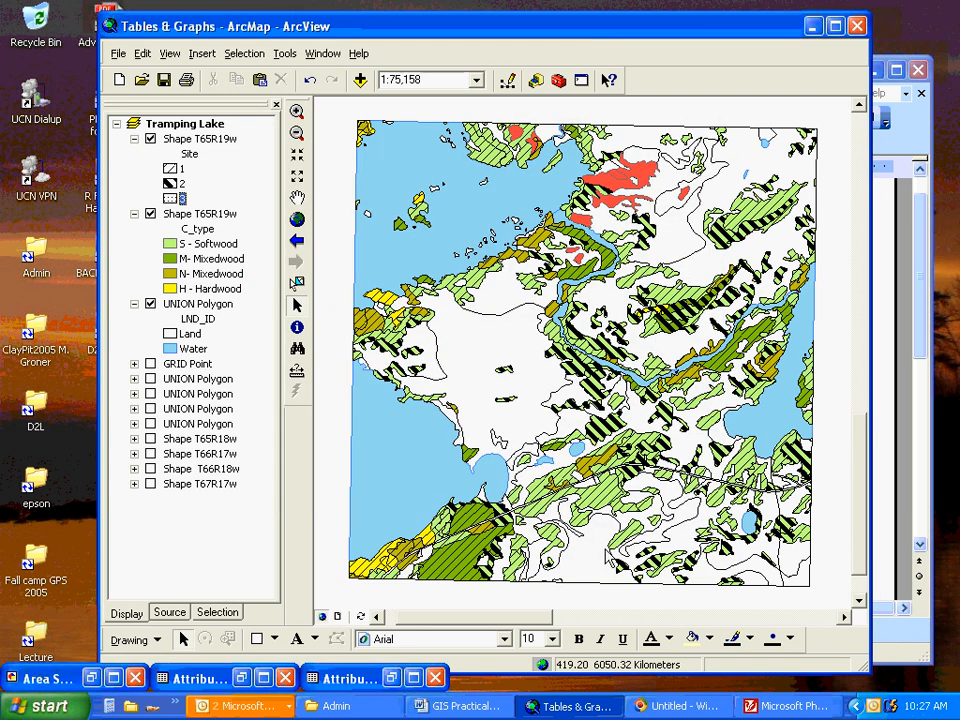